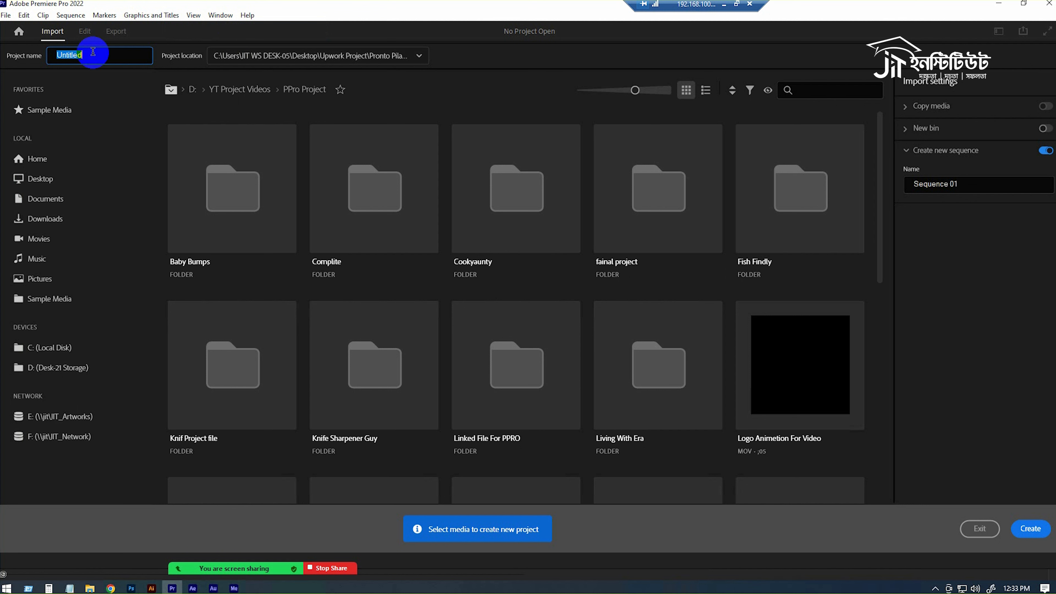
- Create a project named Class 20, saved in the Video 20 folder inside Class 02 on the Desktop
type("Class 20")
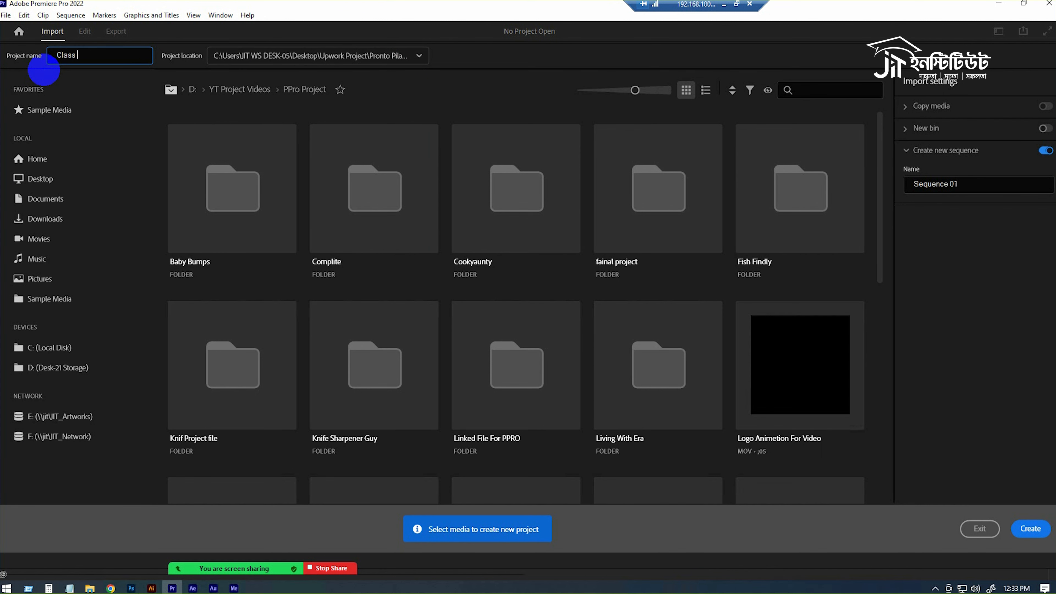
left_click(294, 55)
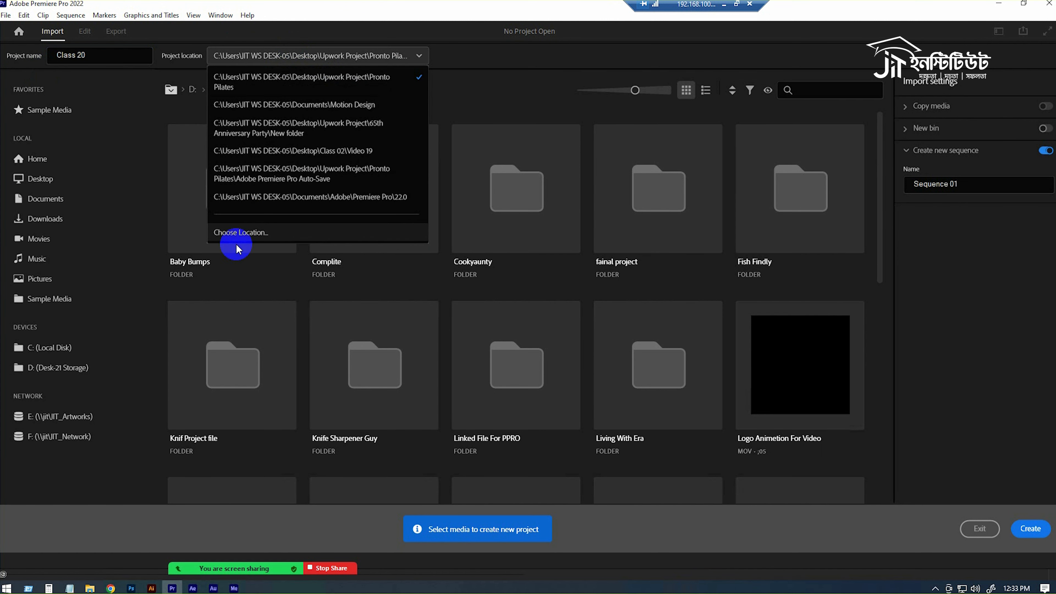
left_click(241, 232)
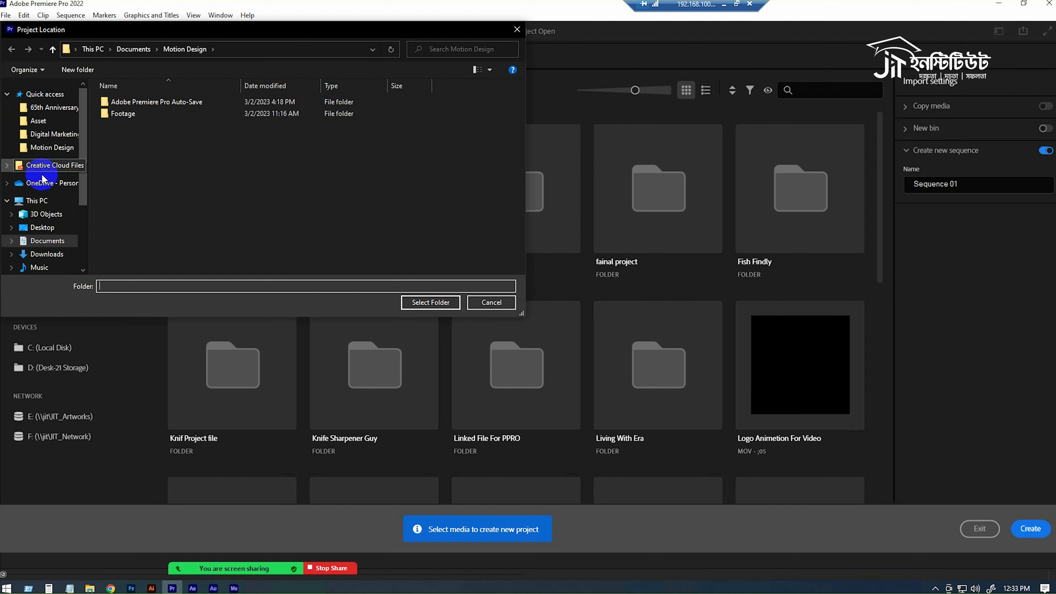
left_click(42, 227)
left_click(155, 113)
double_click(155, 113)
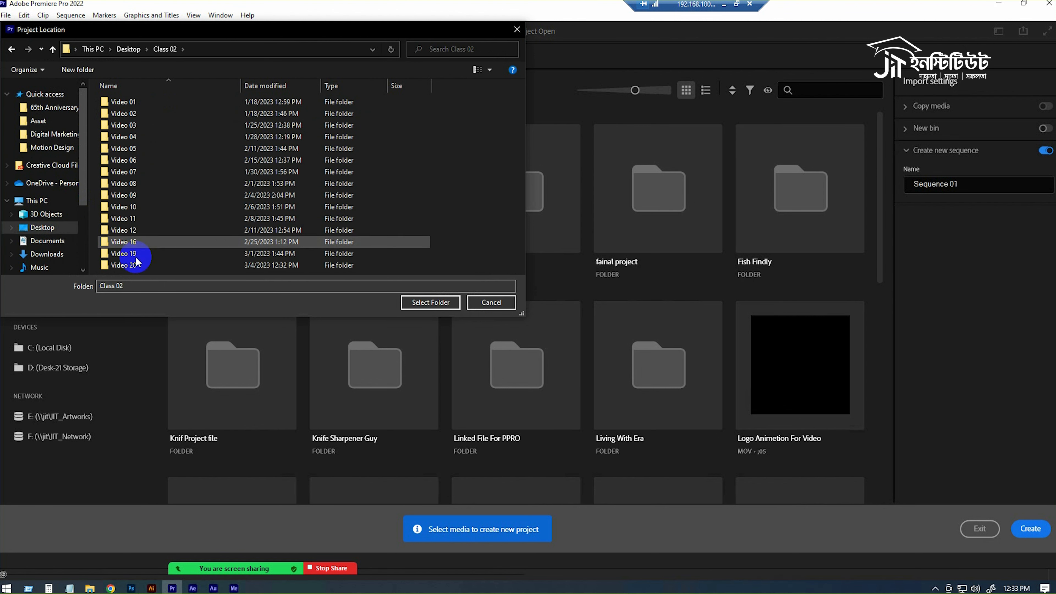
double_click(130, 259)
left_click(442, 301)
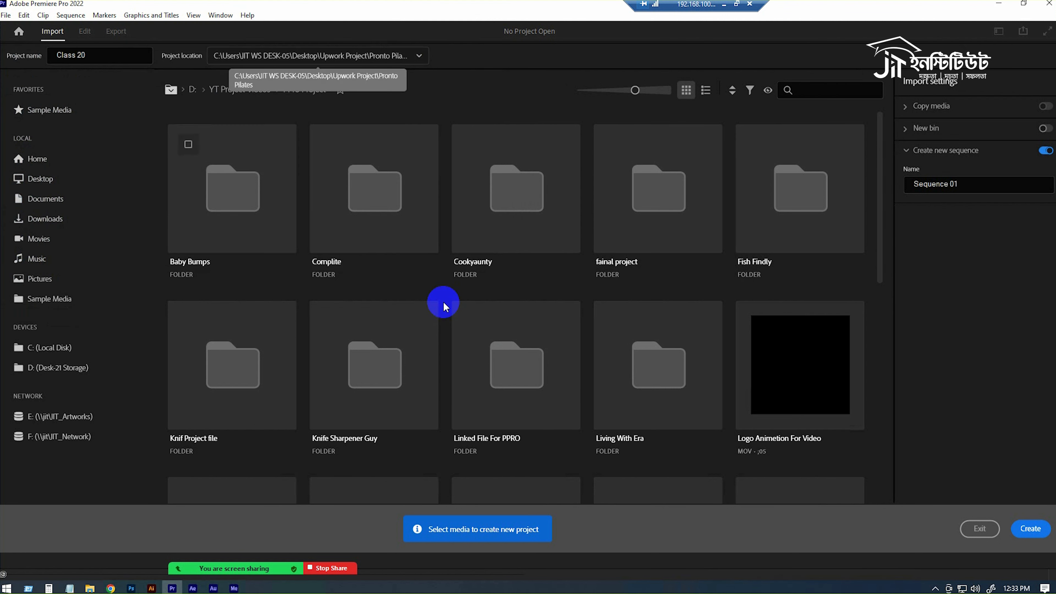
left_click(1014, 534)
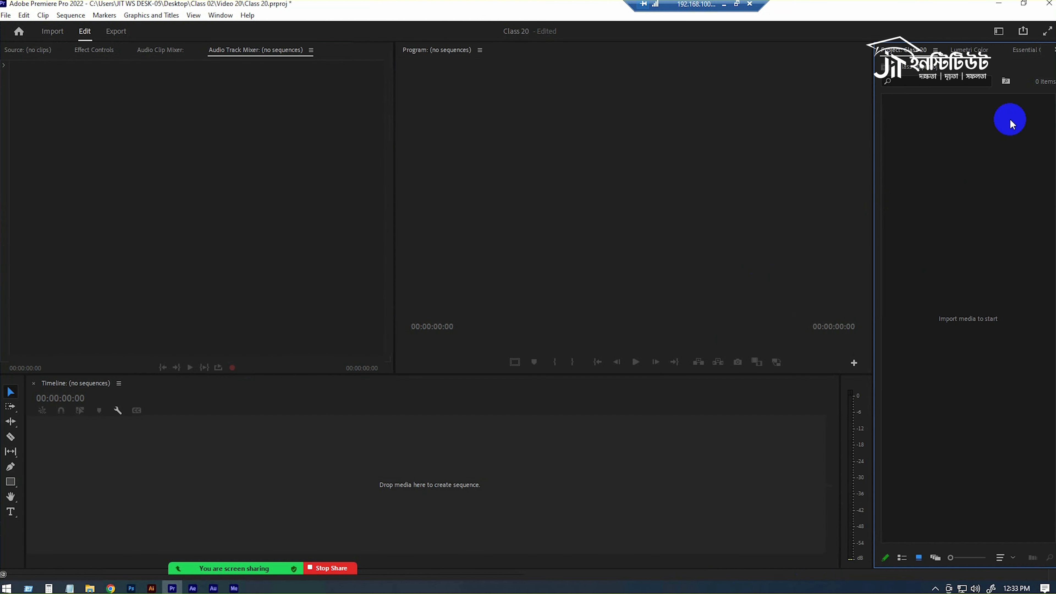
- Create a new sequence using the DNX 1080p editing mode at 25.00 frames/second
right_click(1010, 119)
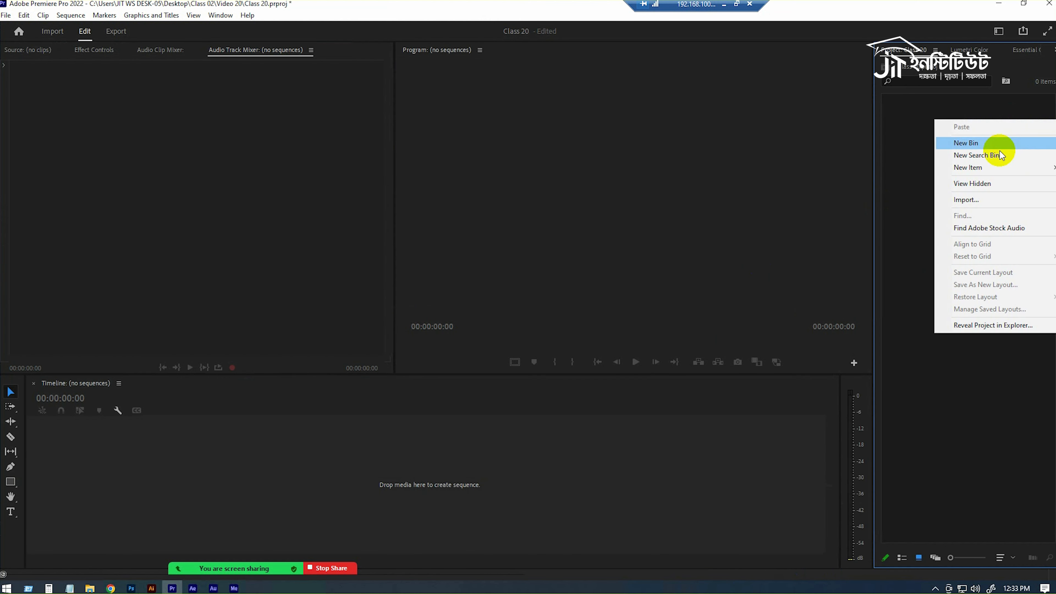
mouse_move(981, 167)
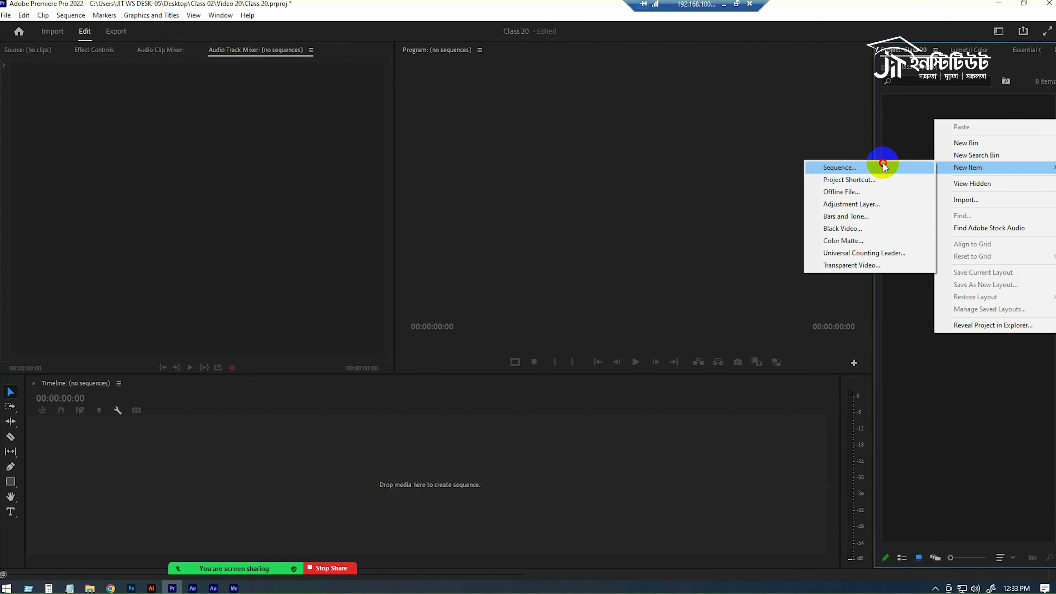
left_click(877, 168)
left_click(417, 111)
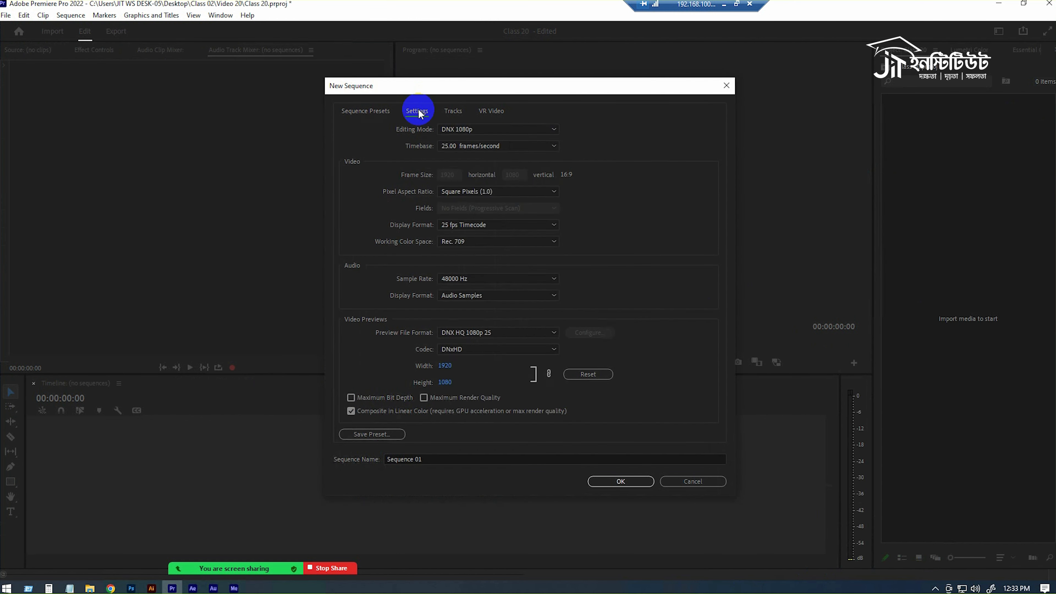
left_click(468, 129)
left_click(573, 120)
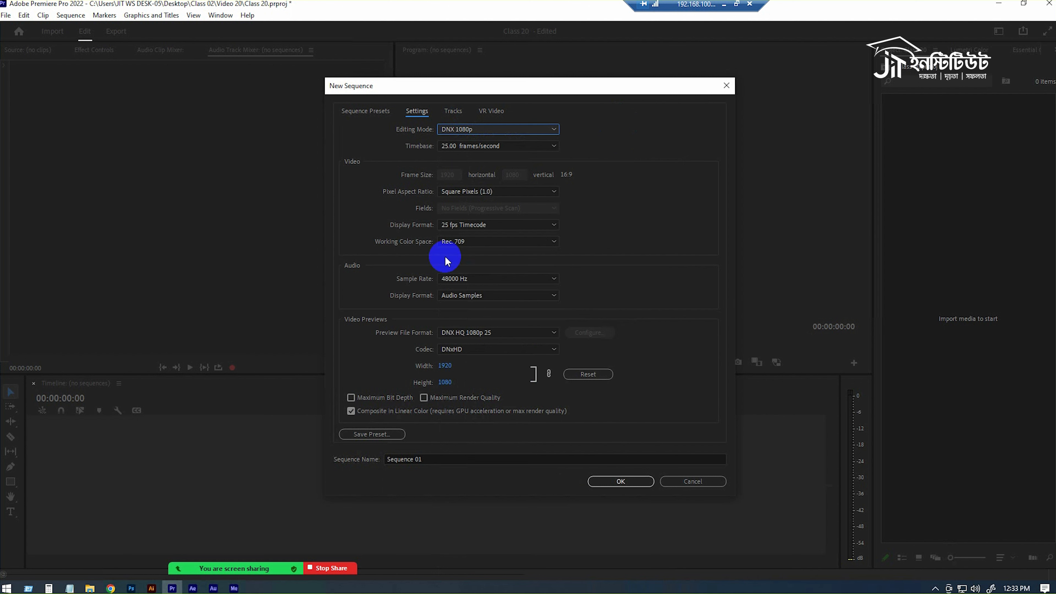
left_click(607, 480)
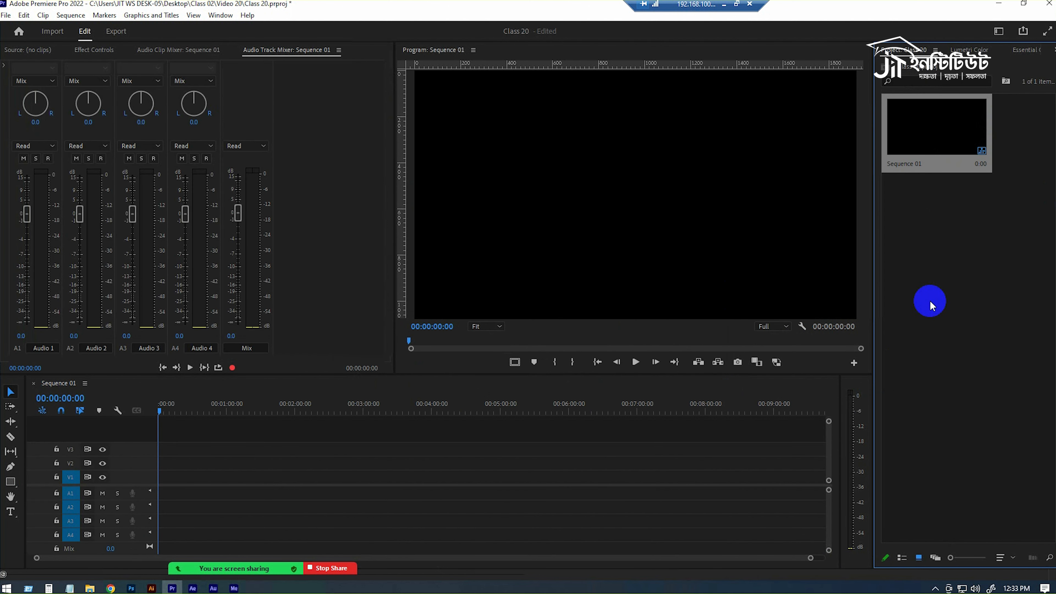
- Install the motion graphics template mixkit-312.mogrt from the mixkit-bold-lower-third-312 folder inside Asset into Essential Graphics
left_click(92, 50)
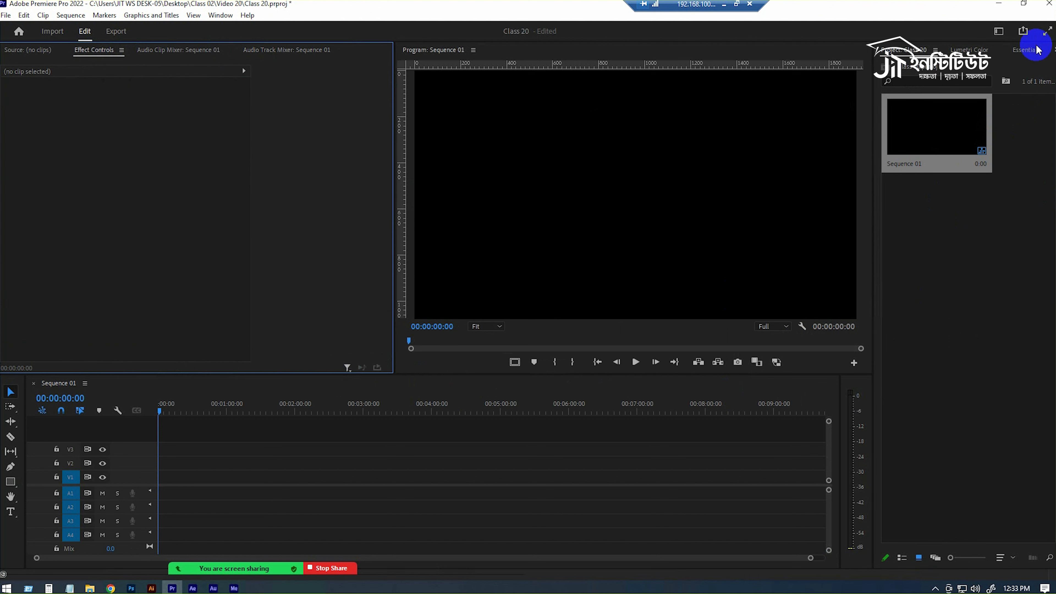
left_click(1015, 56)
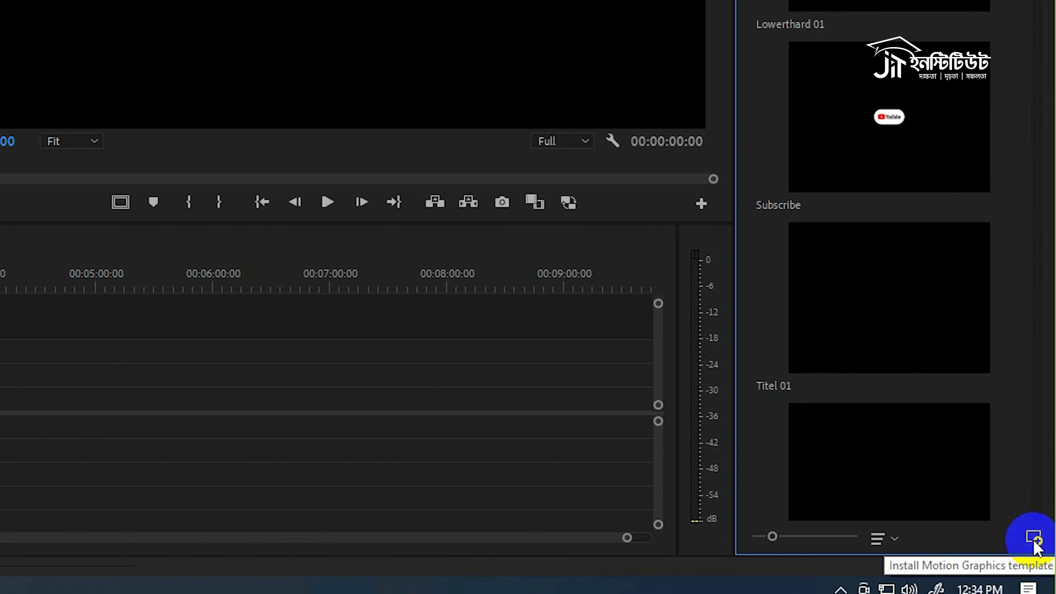
left_click(1033, 541)
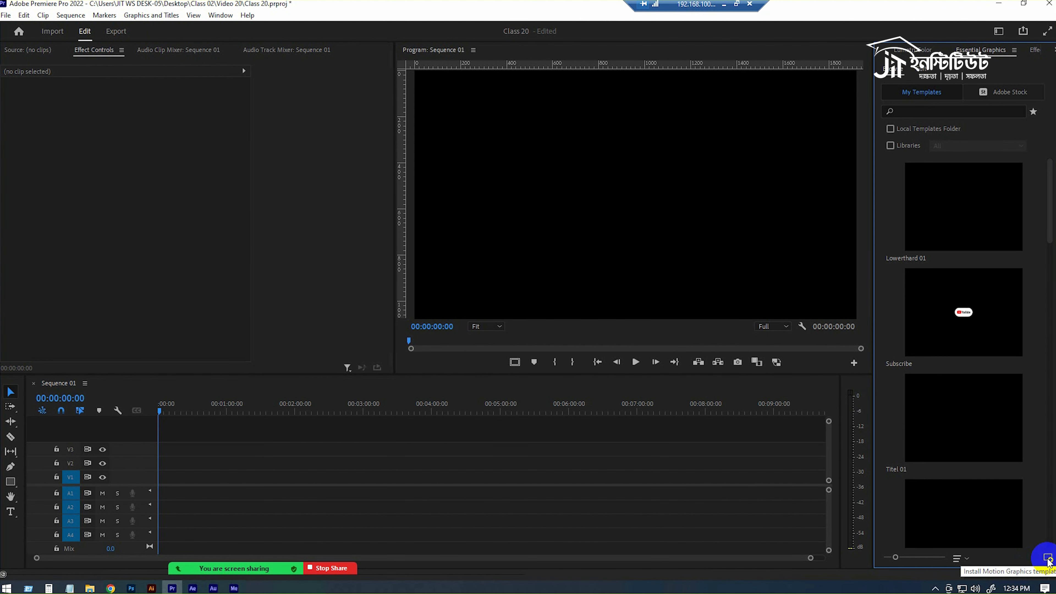
left_click(1048, 559)
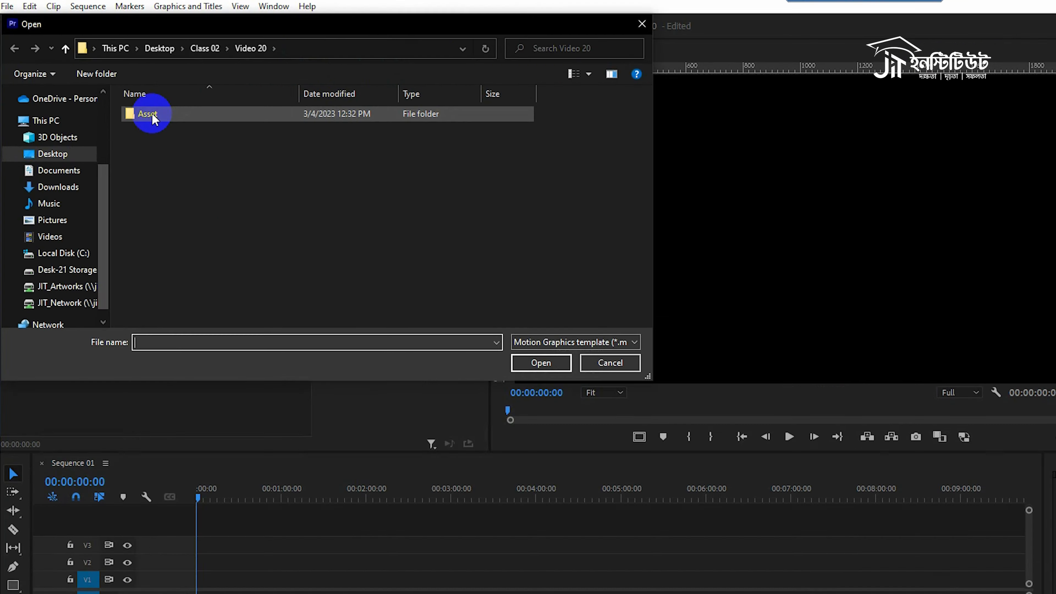
double_click(117, 101)
double_click(217, 141)
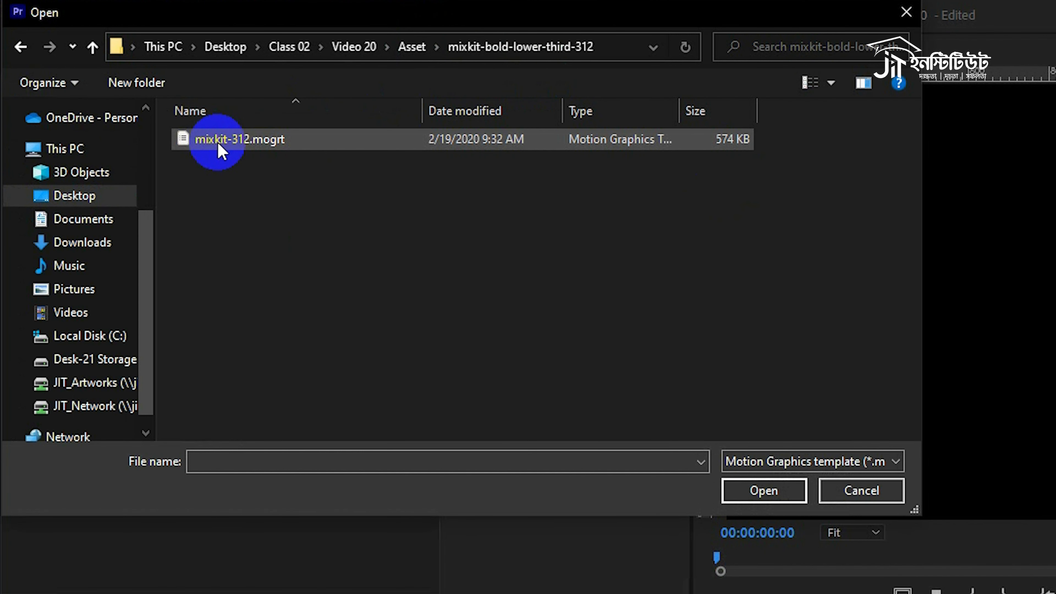
left_click(236, 144)
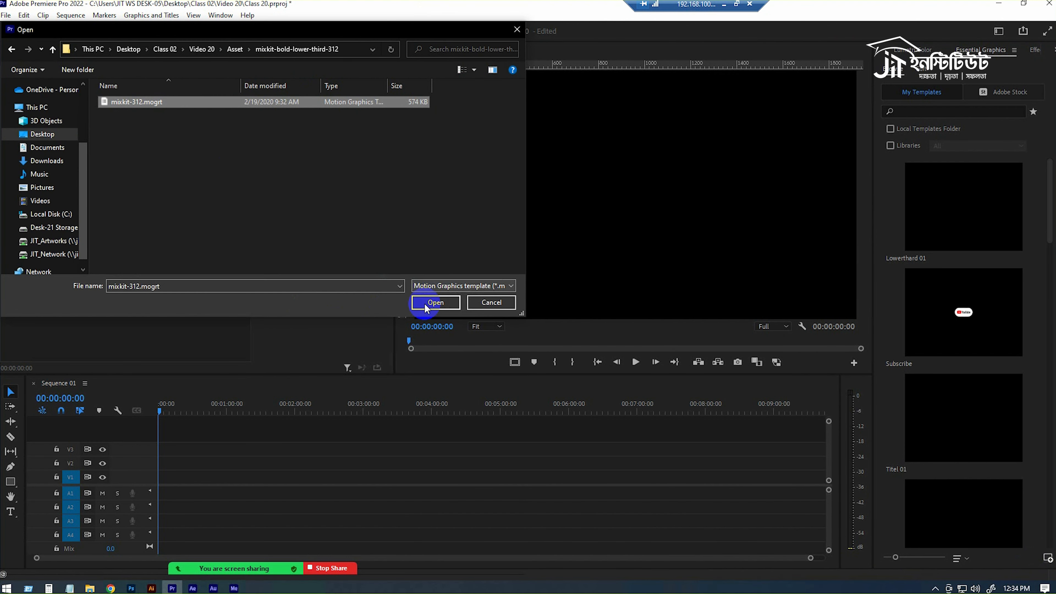
left_click(424, 302)
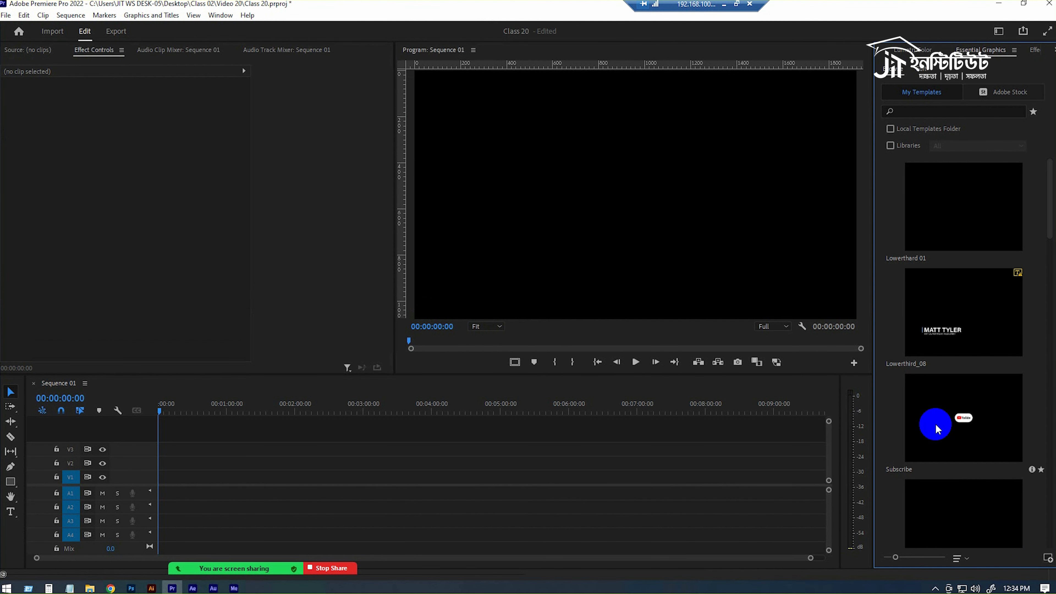
- Look through the installed templates for Lowerthird_08 and compare it with the source mixkit-312.mogrt file in File Explorer
scroll(1033, 366, "down", 10)
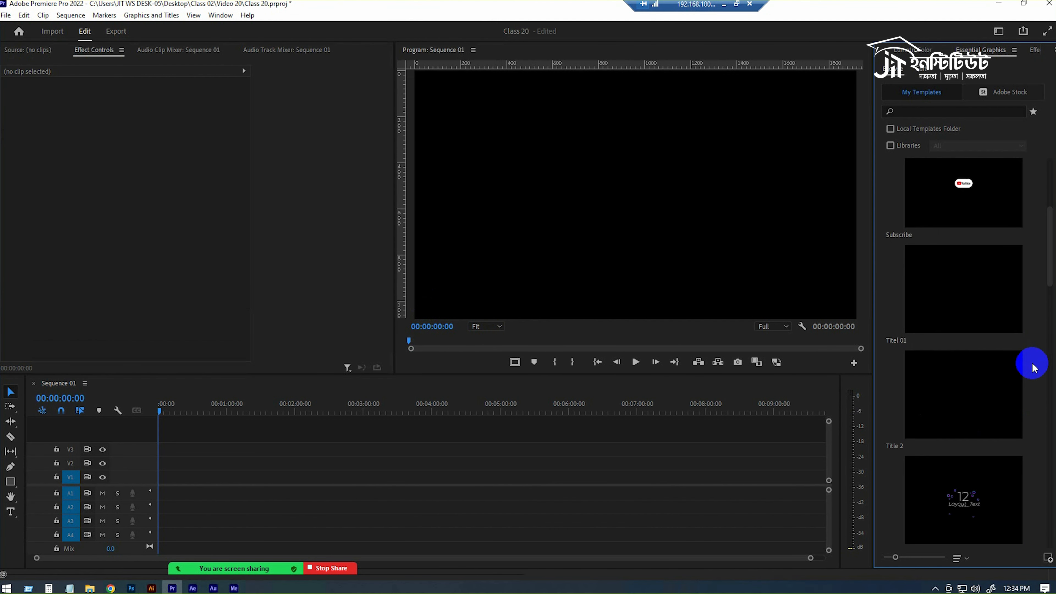
scroll(1034, 371, "down", 5)
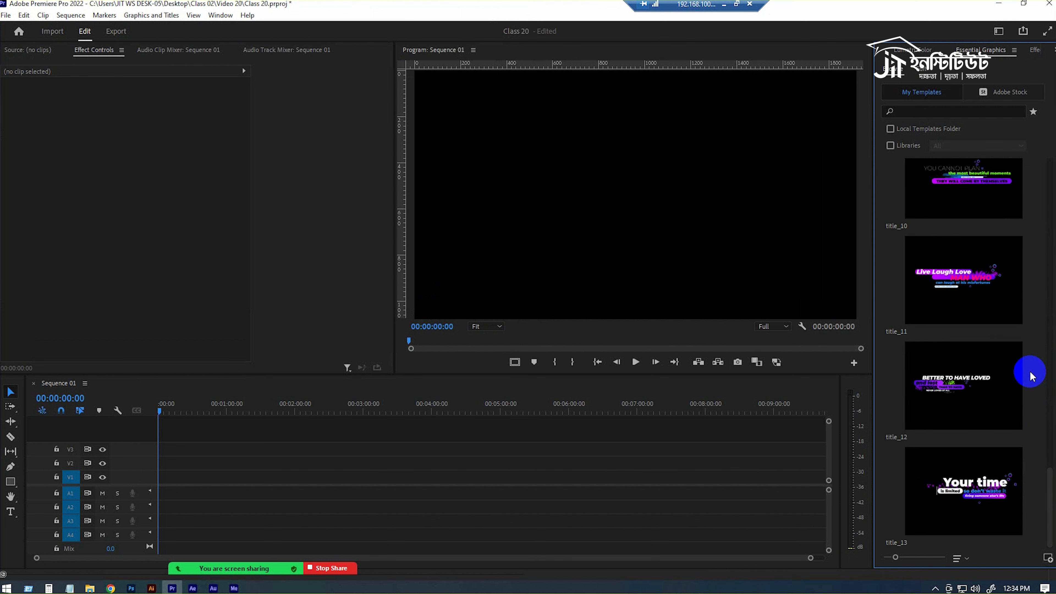
scroll(1028, 463, "up", 10)
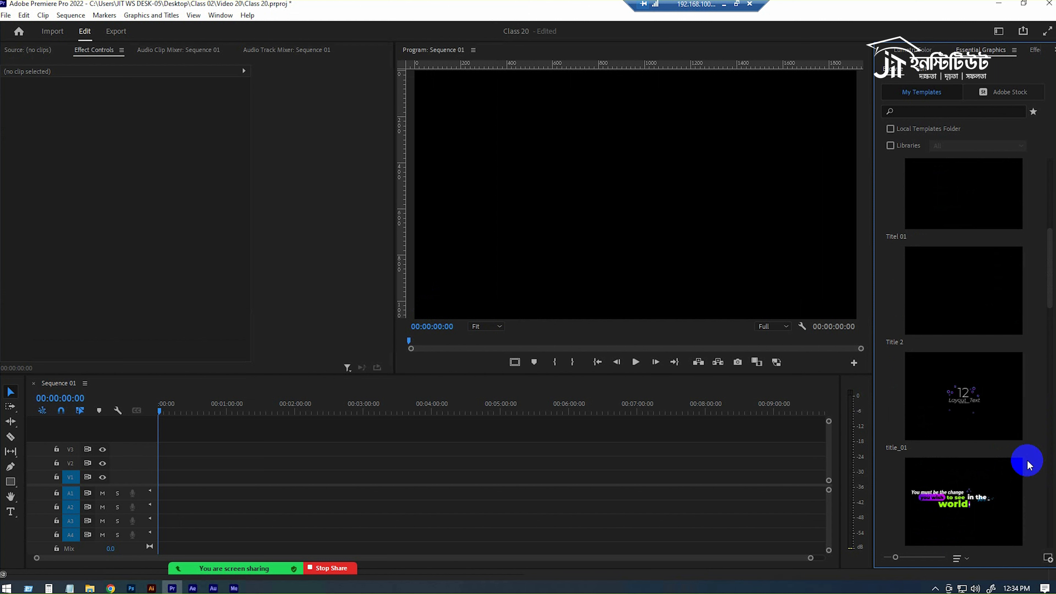
scroll(1027, 465, "up", 3)
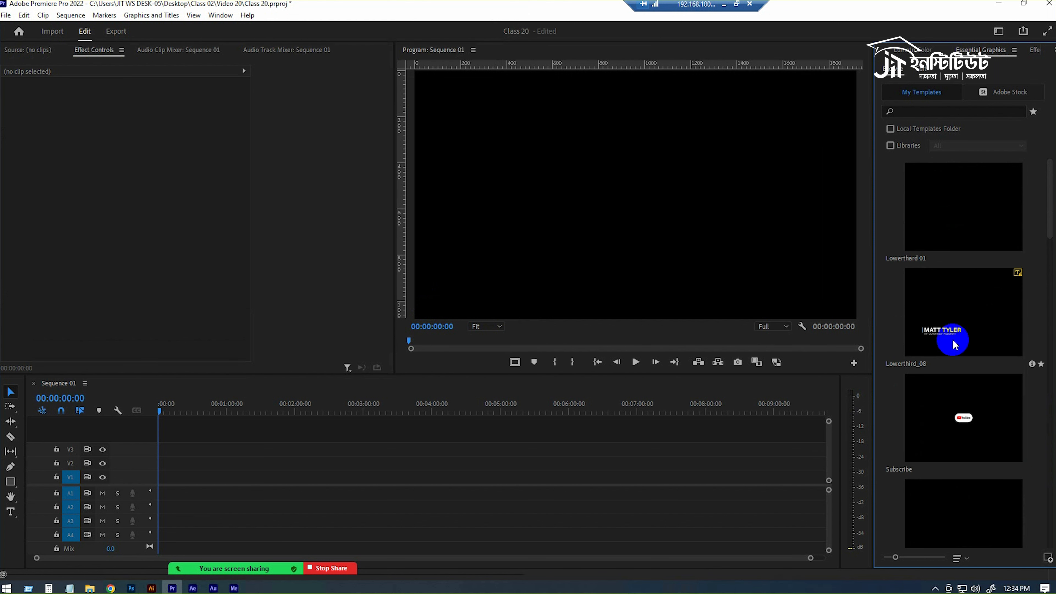
left_click(947, 318)
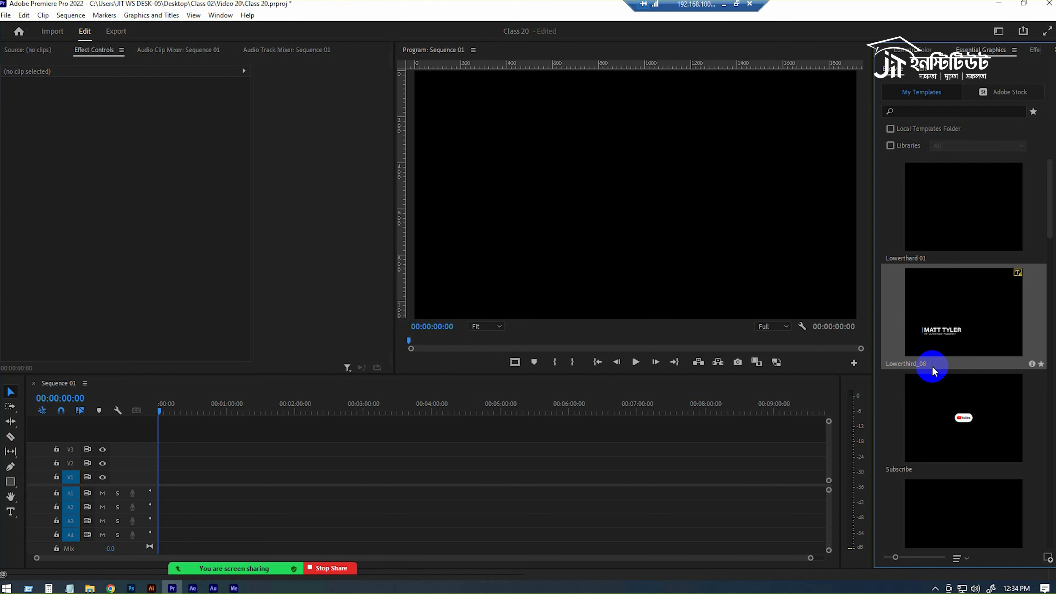
key("alt+Tab")
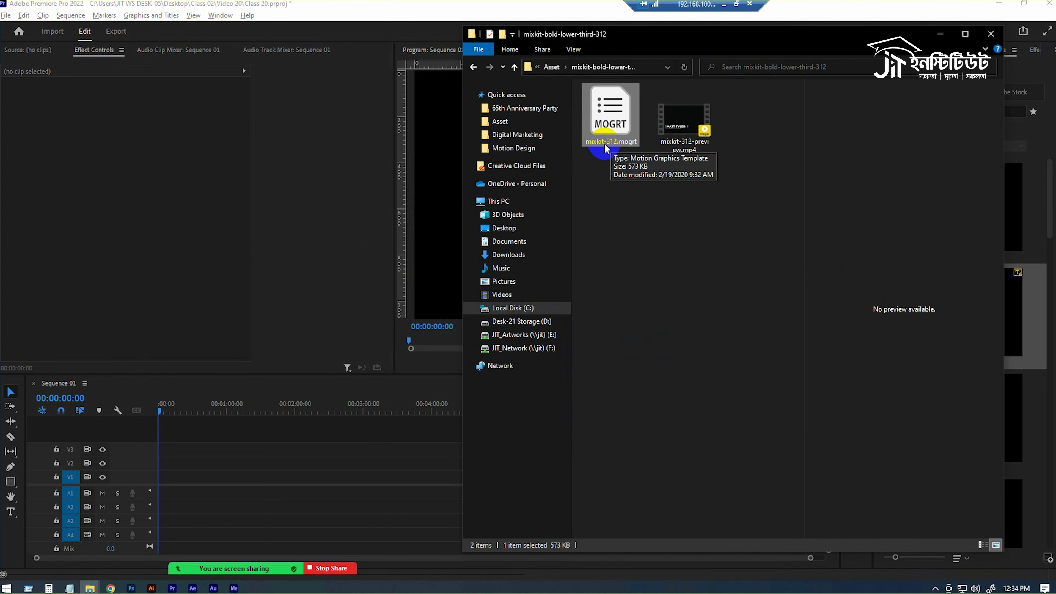
left_click(370, 6)
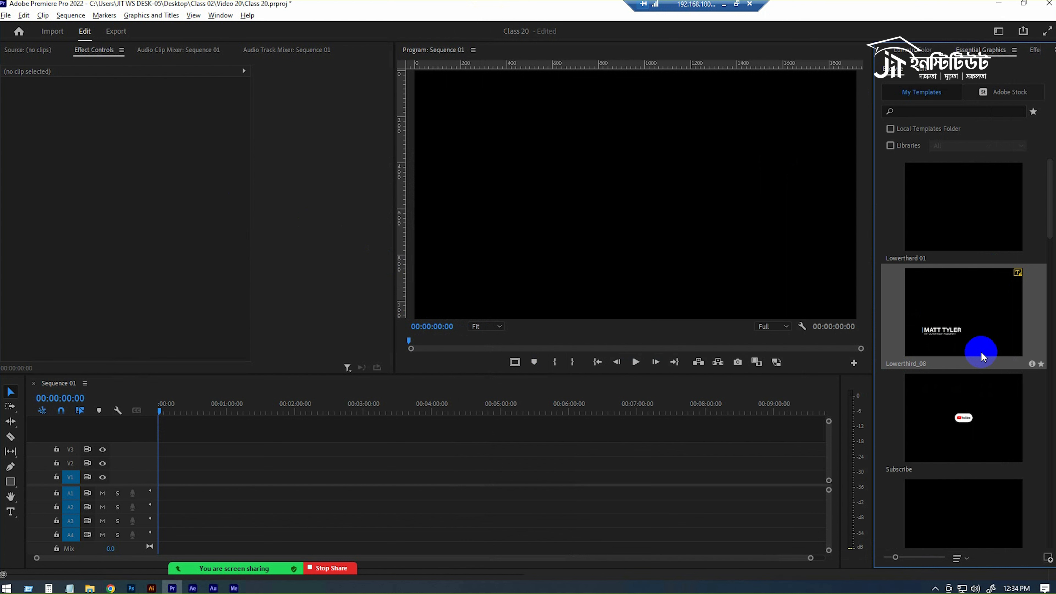
- Place the Lowerthird_08 template on track V1 at the start of the sequence and play back its animation
left_click_drag(986, 320, 161, 481)
left_click(630, 320)
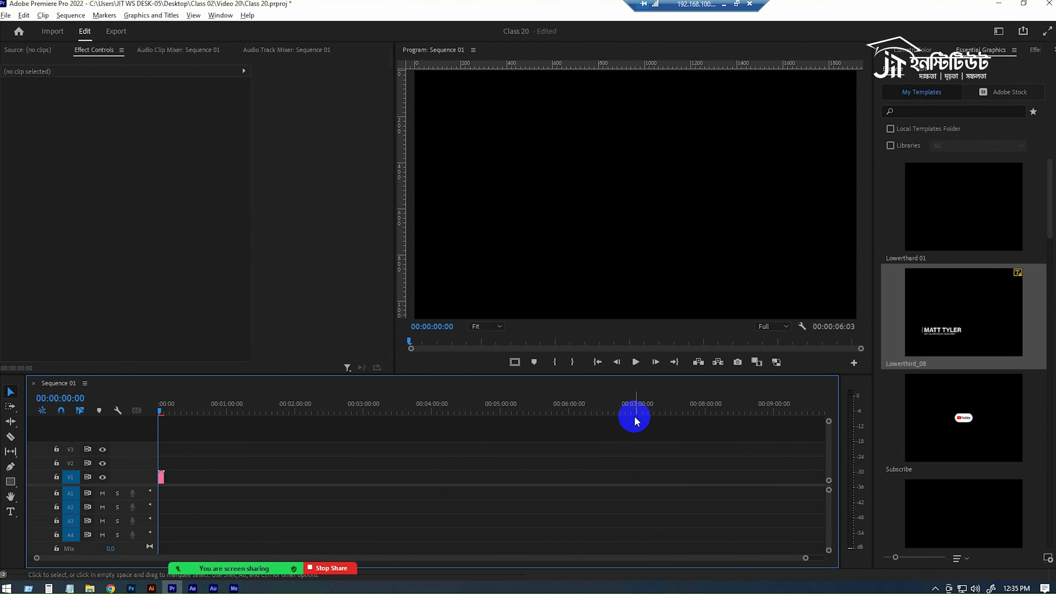
key("space")
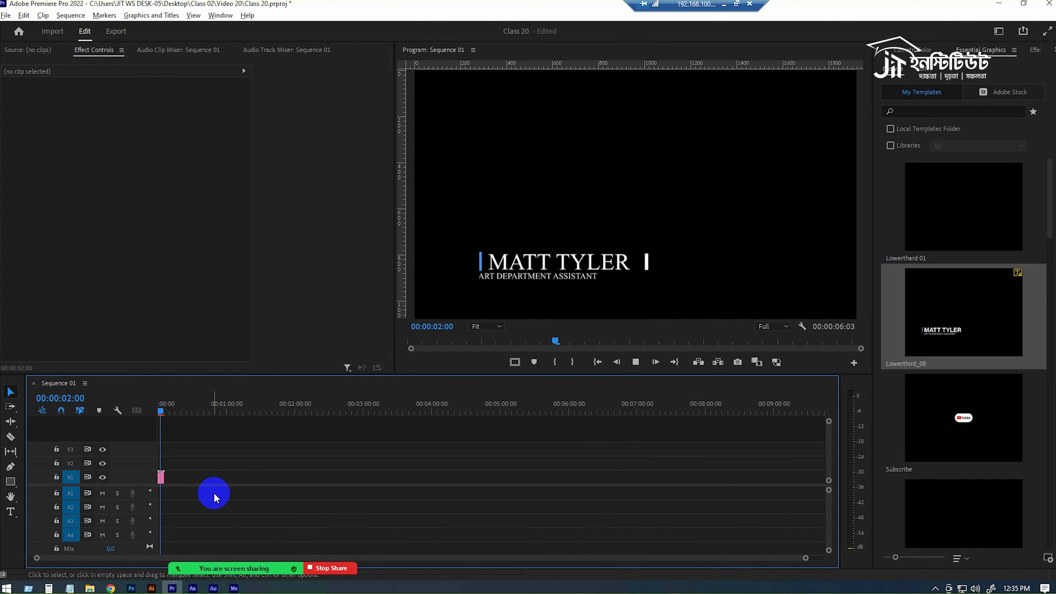
key("space")
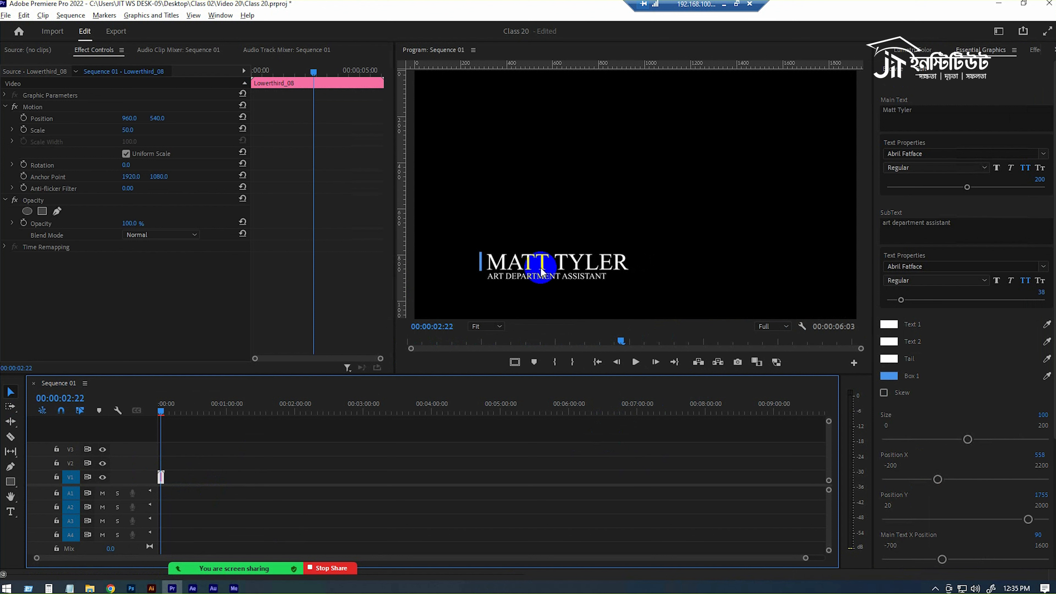
- Set the font of the Lowerthird_08 clip's main text to Montserrat ExtraBold
left_click(217, 472)
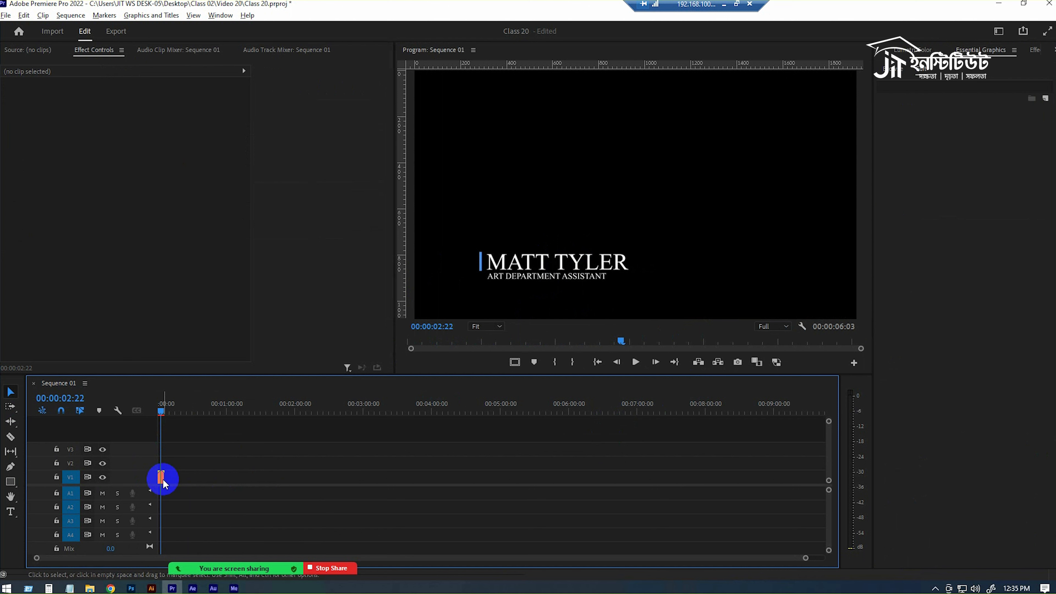
left_click(161, 478)
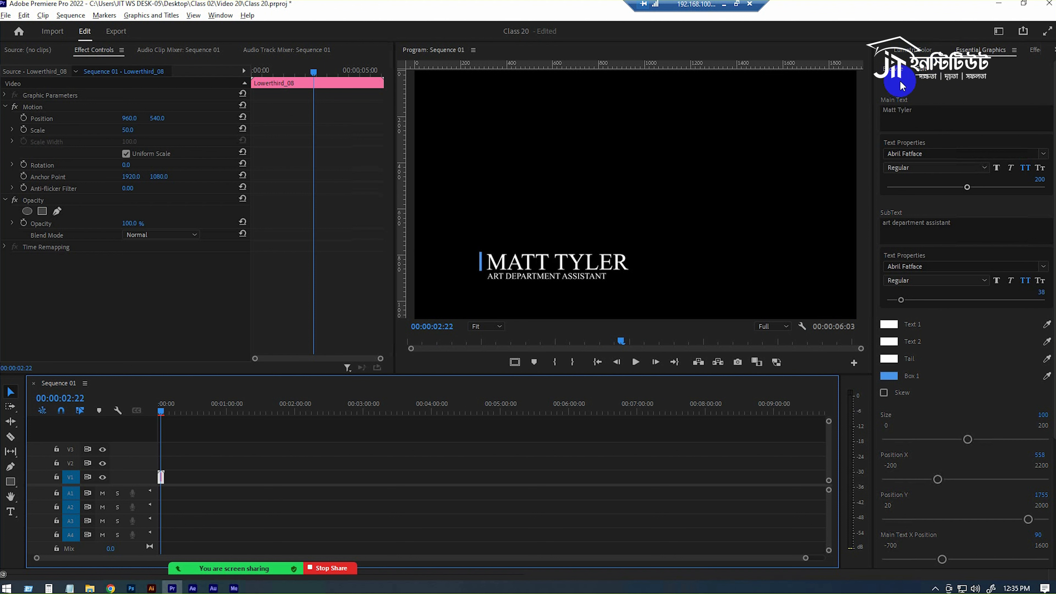
scroll(915, 387, "down", 3)
scroll(914, 393, "up", 3)
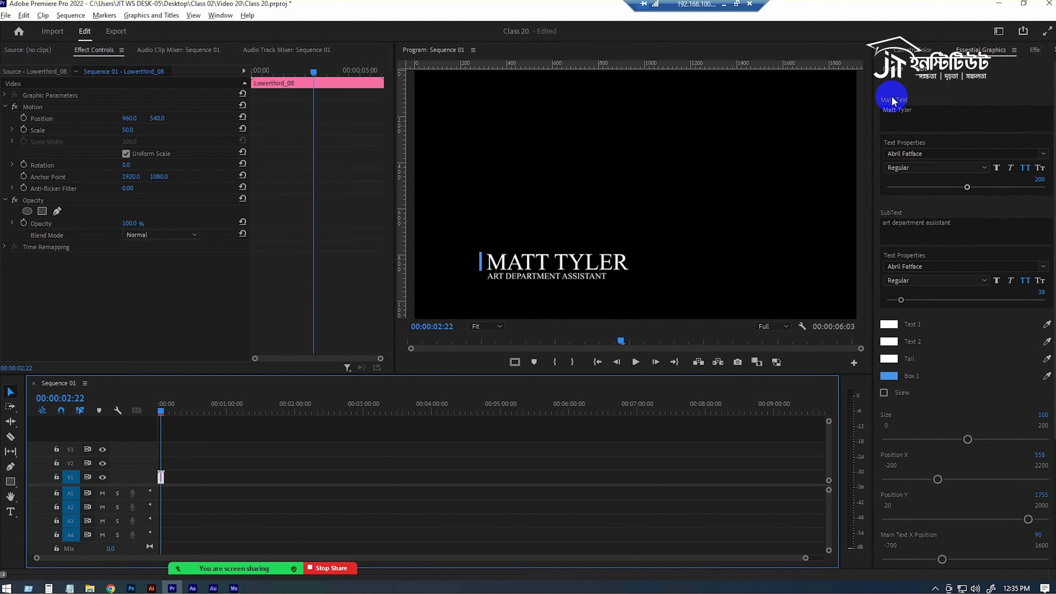
left_click(905, 118)
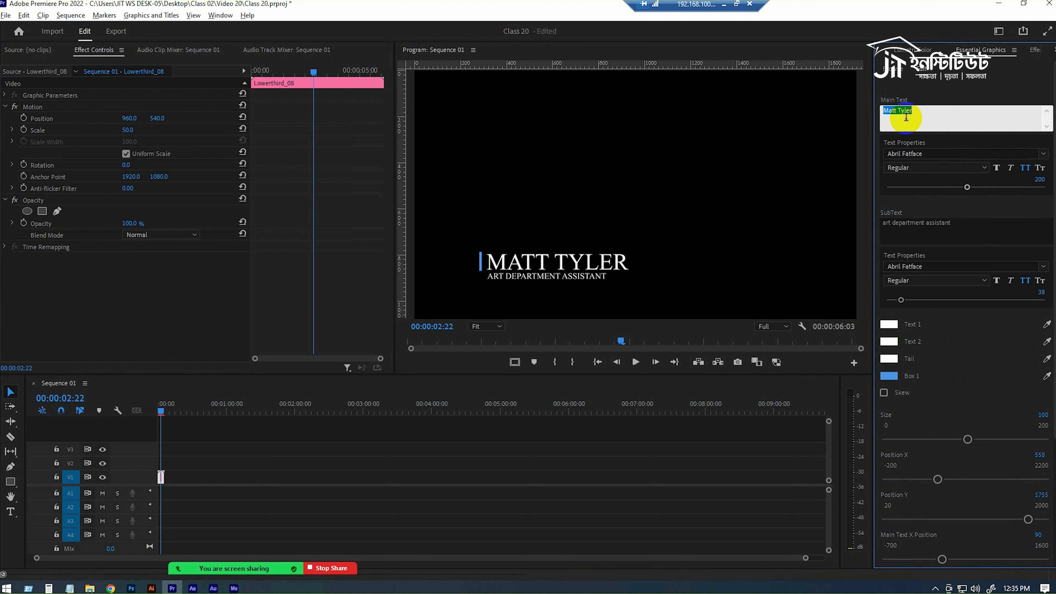
left_click(912, 157)
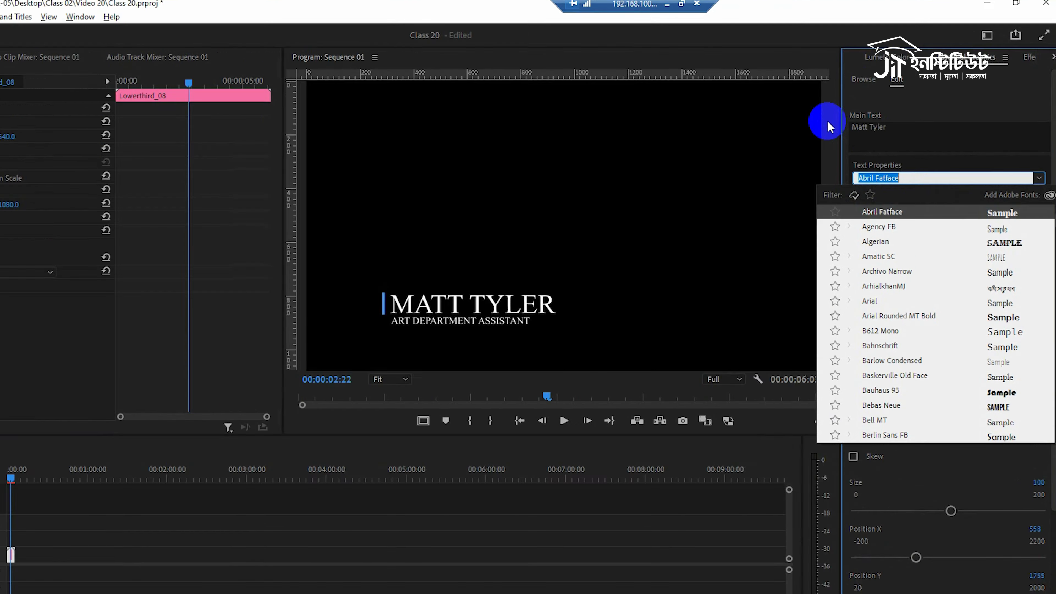
type("mont")
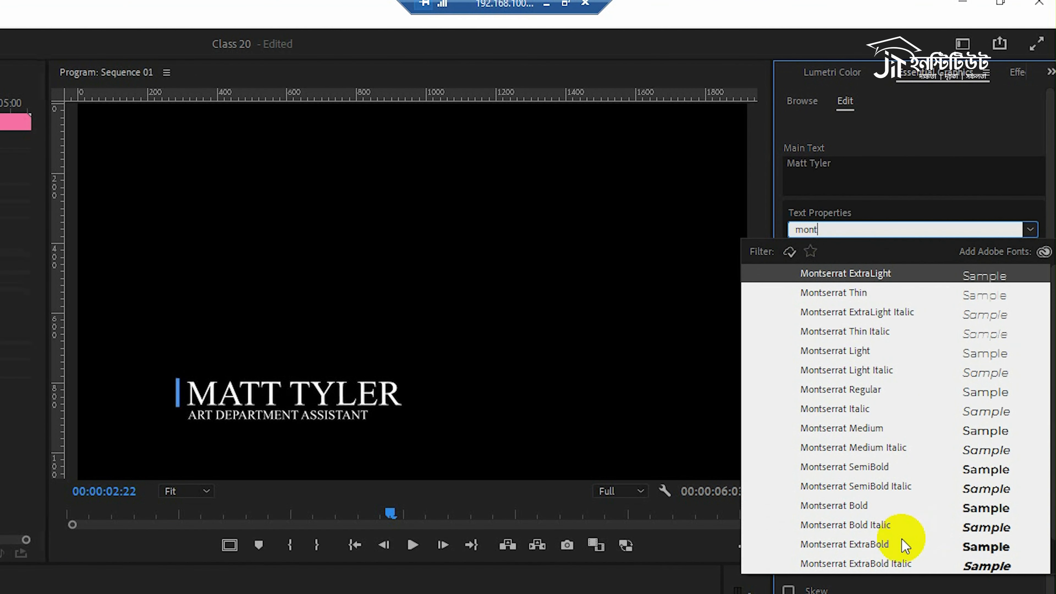
left_click(882, 548)
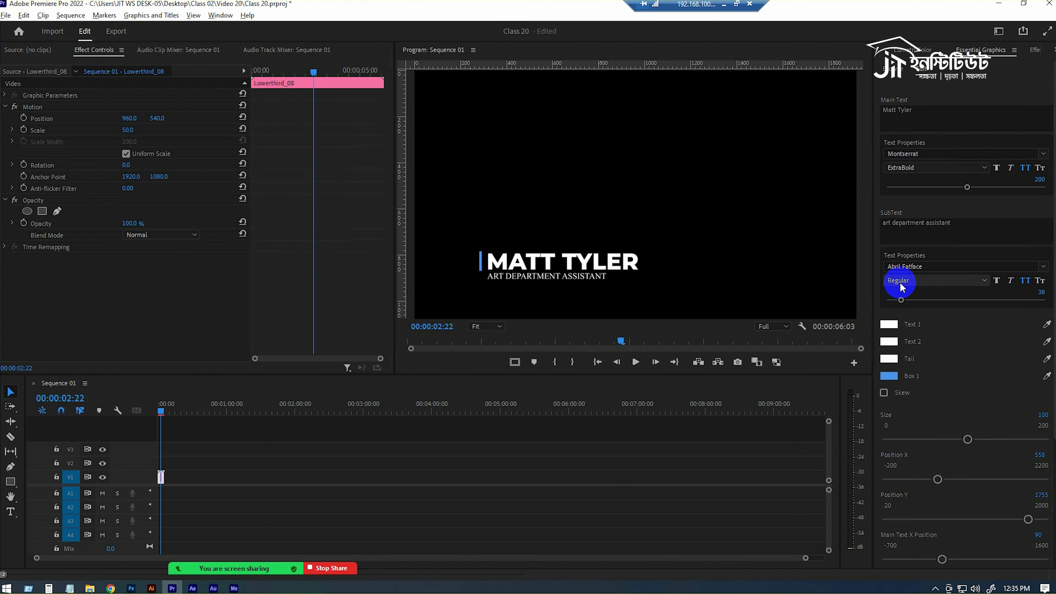
- Replace the main text of the Lowerthird_08 clip with JIT INST
left_click(936, 116)
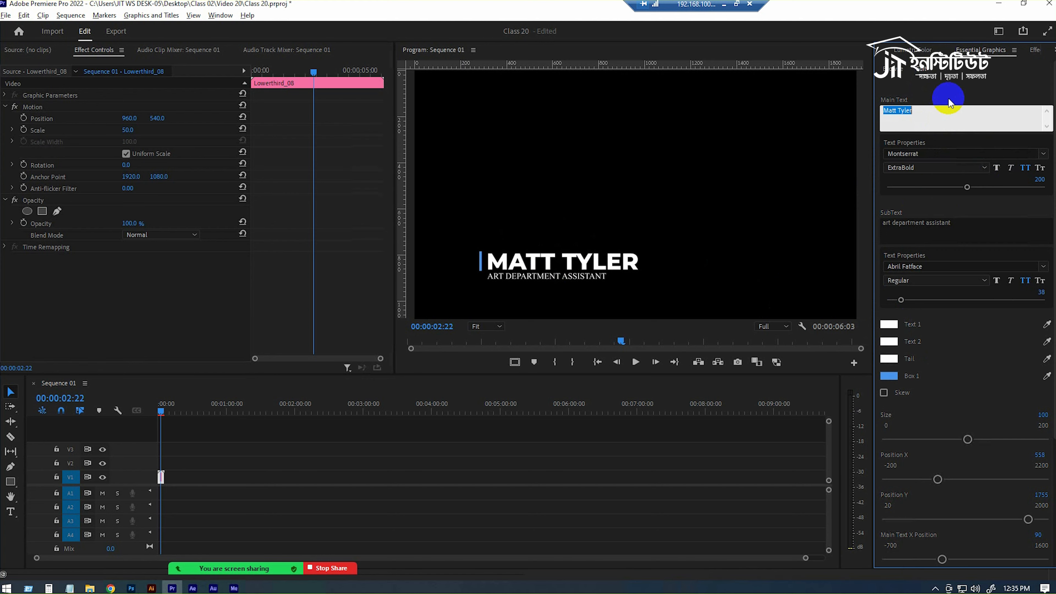
type("JIT INST")
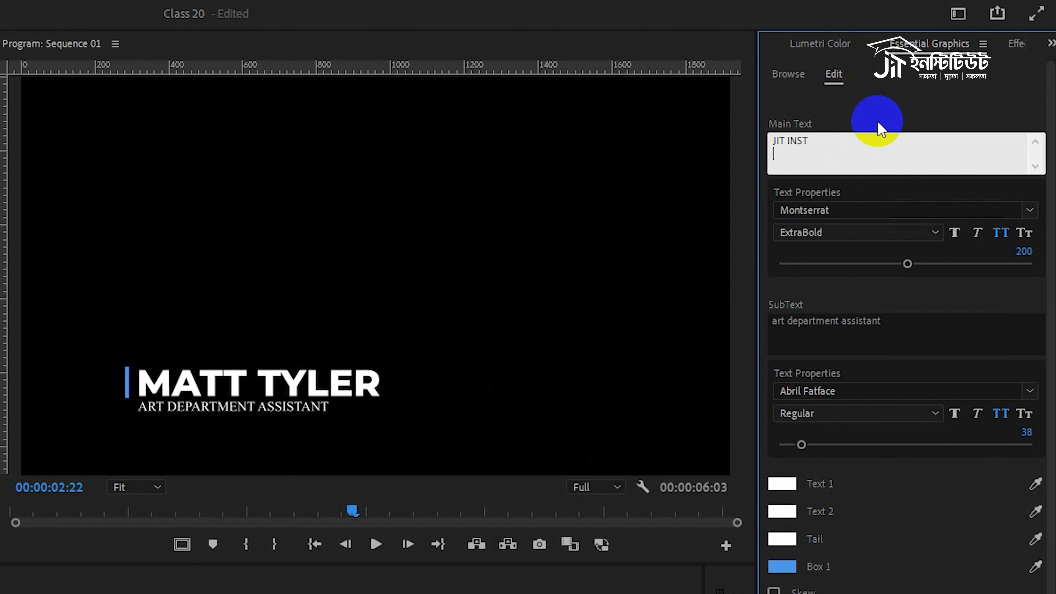
key("BackSpace")
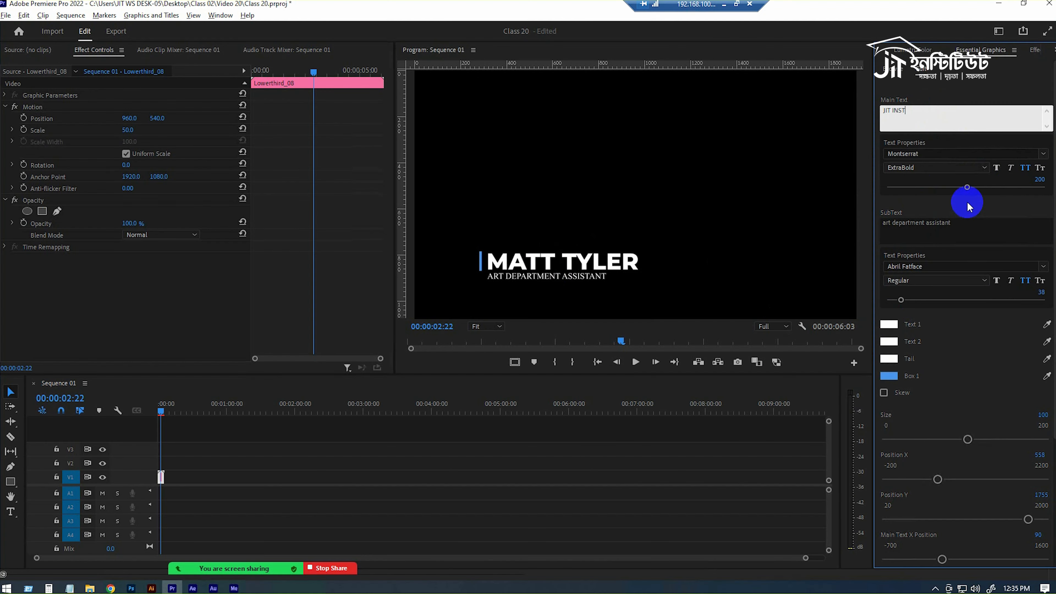
left_click(698, 206)
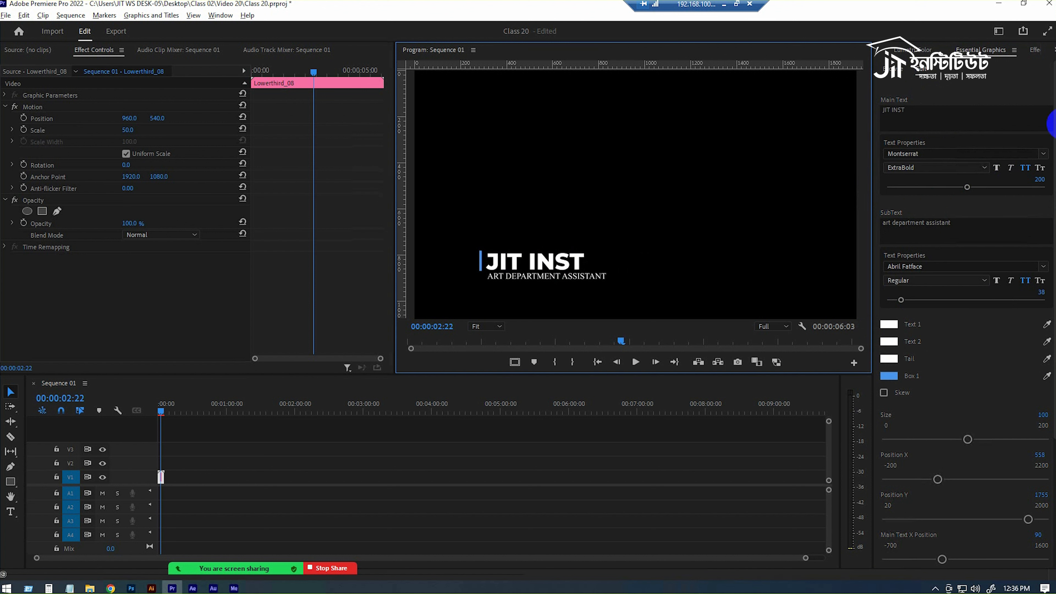
- Try a larger main text size but keep it at 200, and set the subtext size to 30
mouse_move(966, 188)
left_mouse_down()
mouse_move(976, 183)
mouse_move(921, 187)
mouse_move(991, 183)
mouse_move(969, 189)
left_mouse_up()
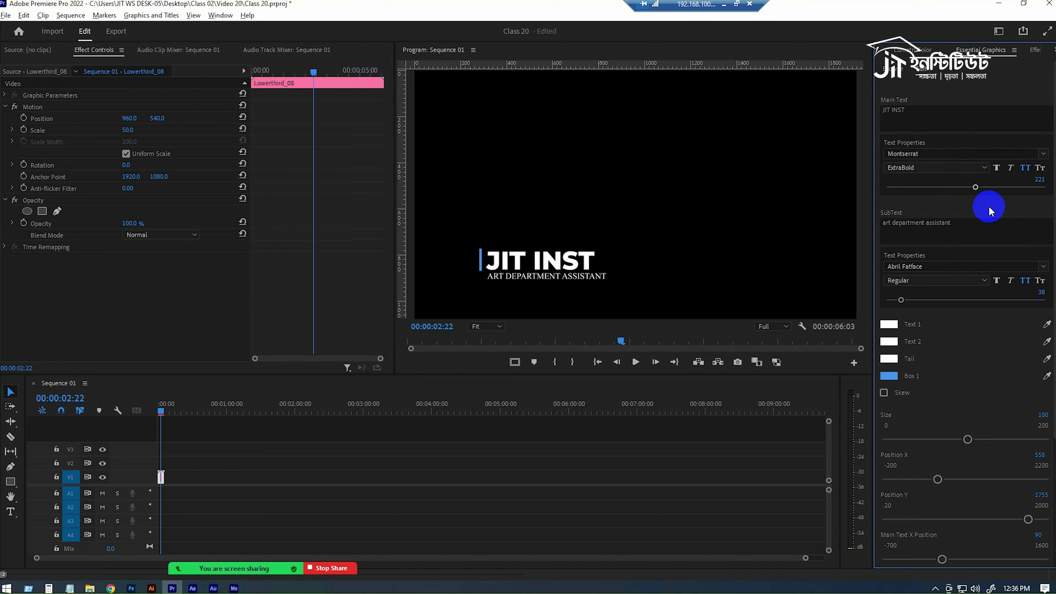
mouse_move(904, 300)
left_mouse_down()
mouse_move(917, 300)
mouse_move(854, 300)
mouse_move(906, 299)
mouse_move(897, 299)
left_mouse_up()
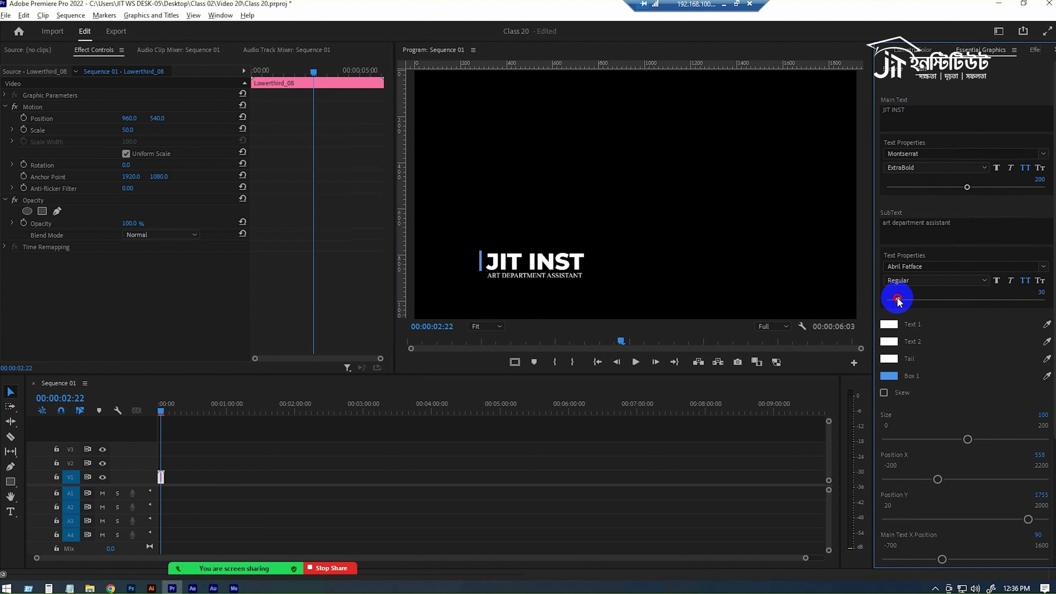
- Change the Box 1 colour of the lower third to orange-red FF6D4B
scroll(1000, 349, "down", 1)
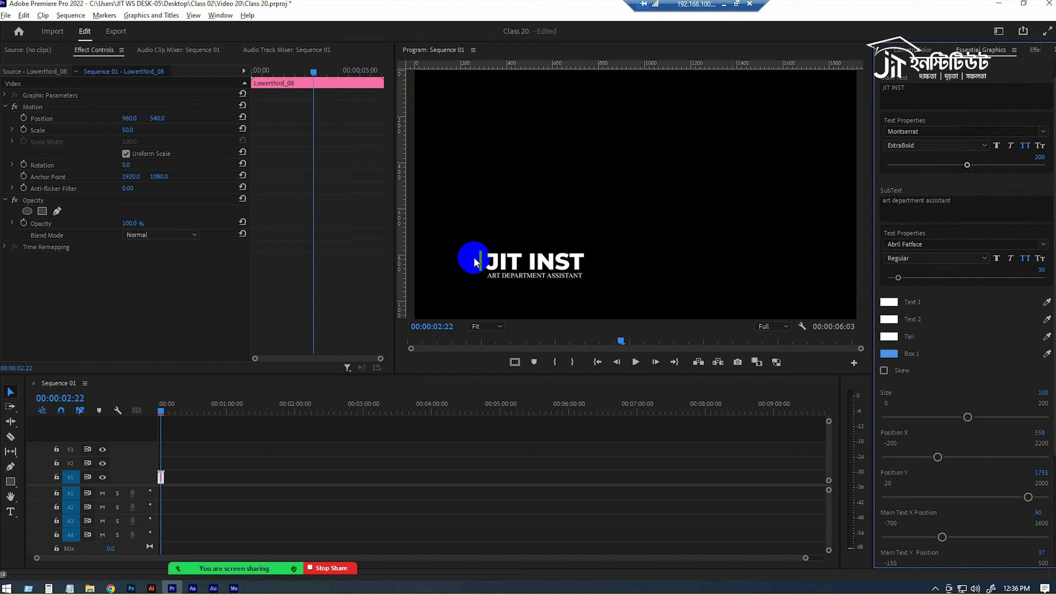
left_click(894, 360)
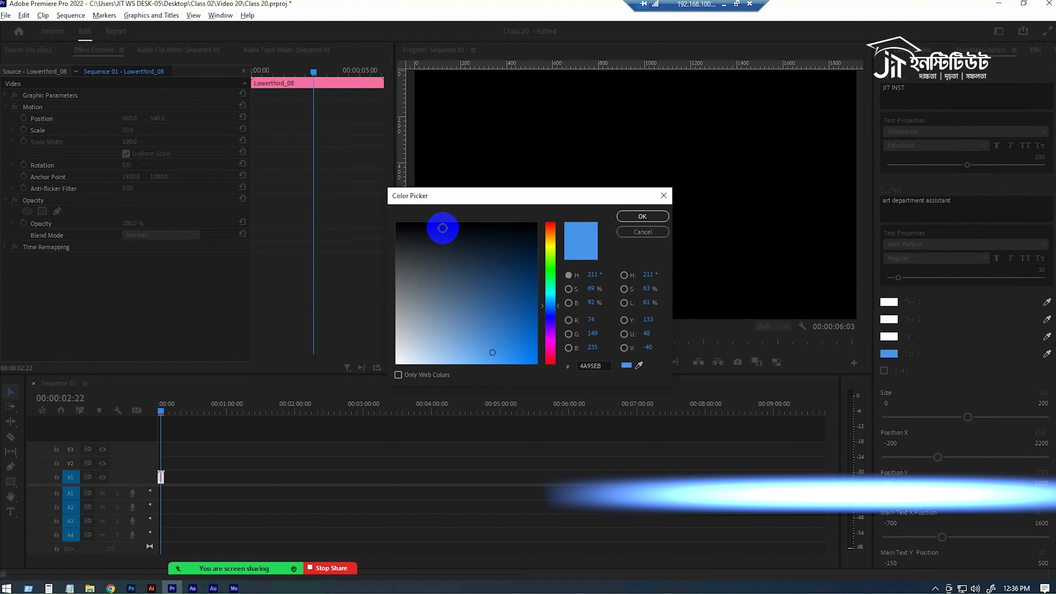
left_click(556, 232)
left_click_drag(557, 231, 556, 226)
left_click(490, 357)
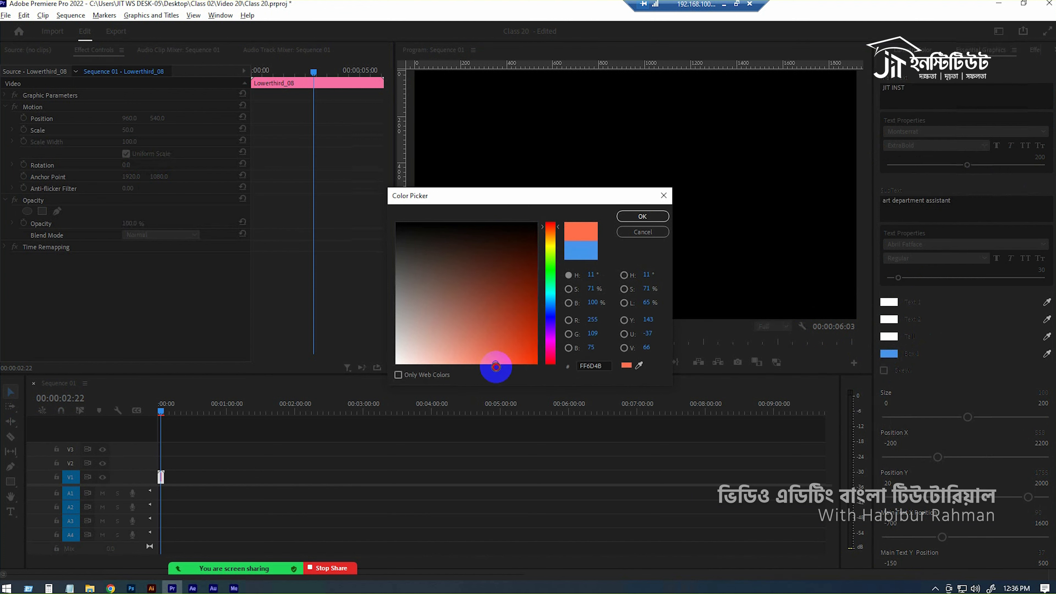
left_click(641, 216)
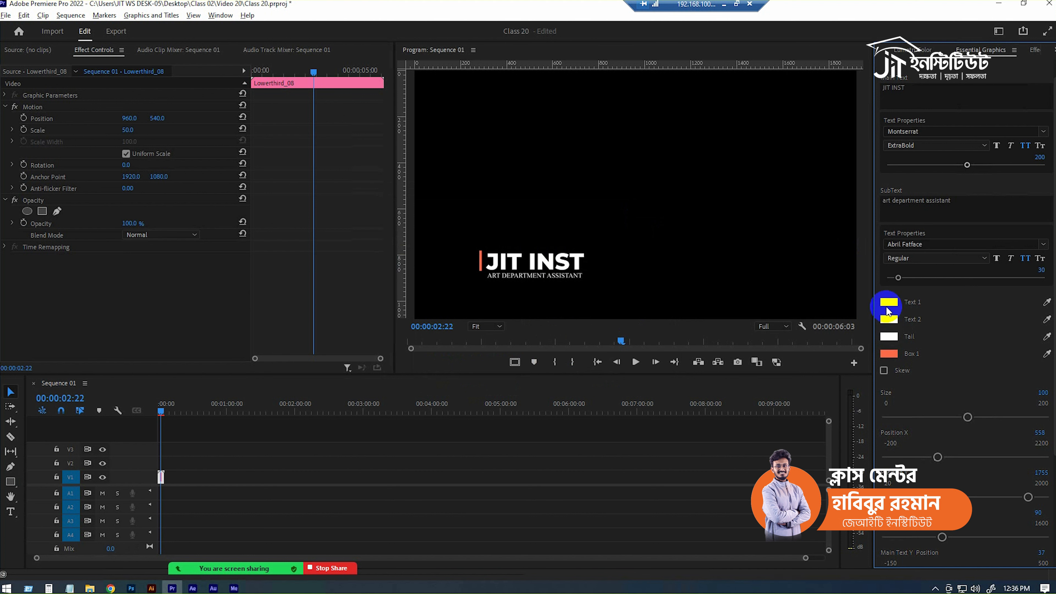
- Change the Text 1 colour of the lower third to green 66CE61
left_click(887, 301)
left_click_drag(532, 333, 471, 342)
left_click(551, 269)
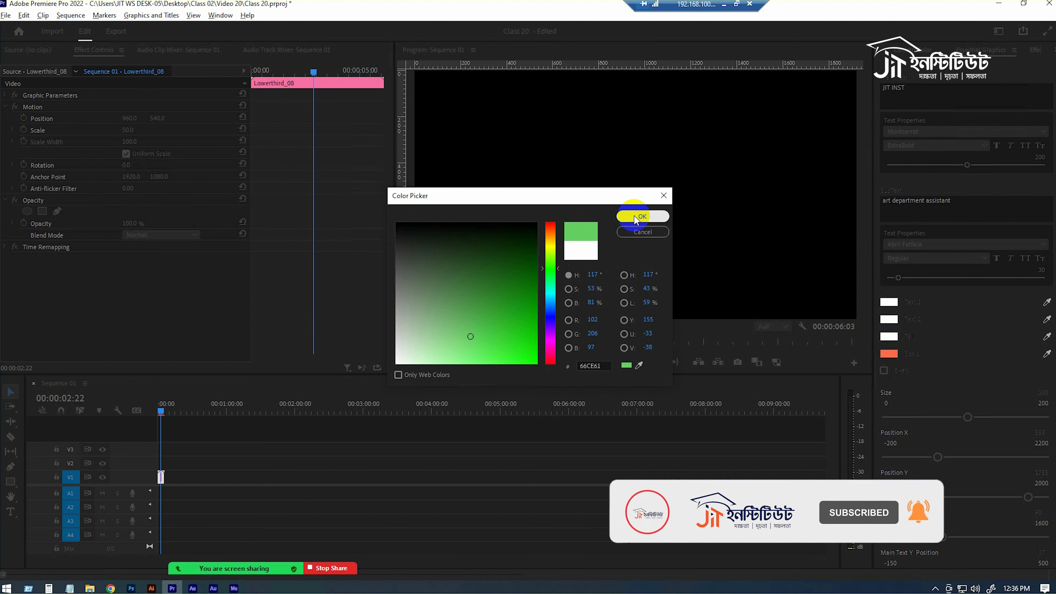
left_click(642, 215)
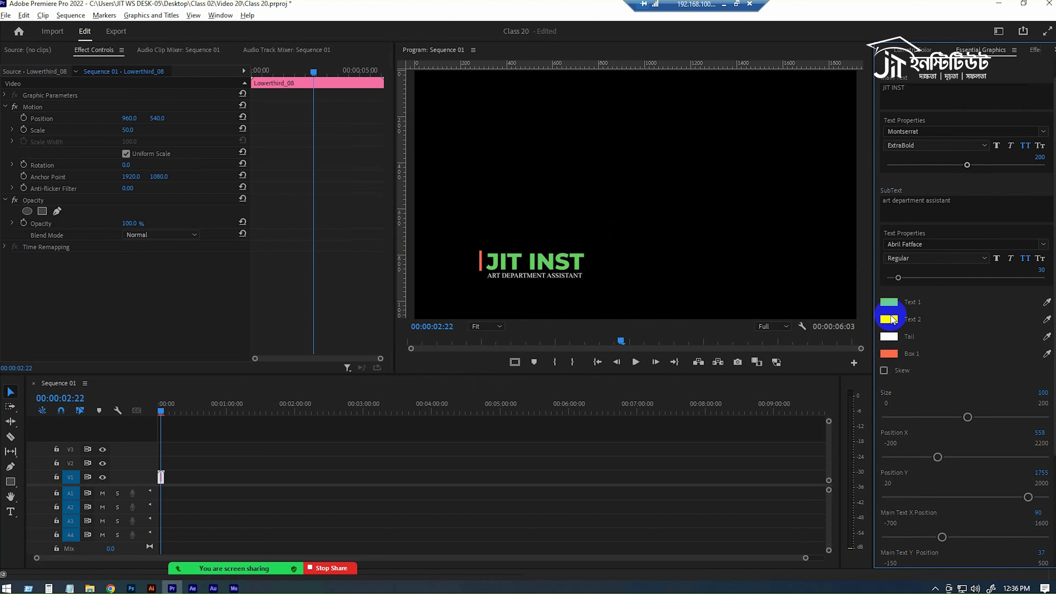